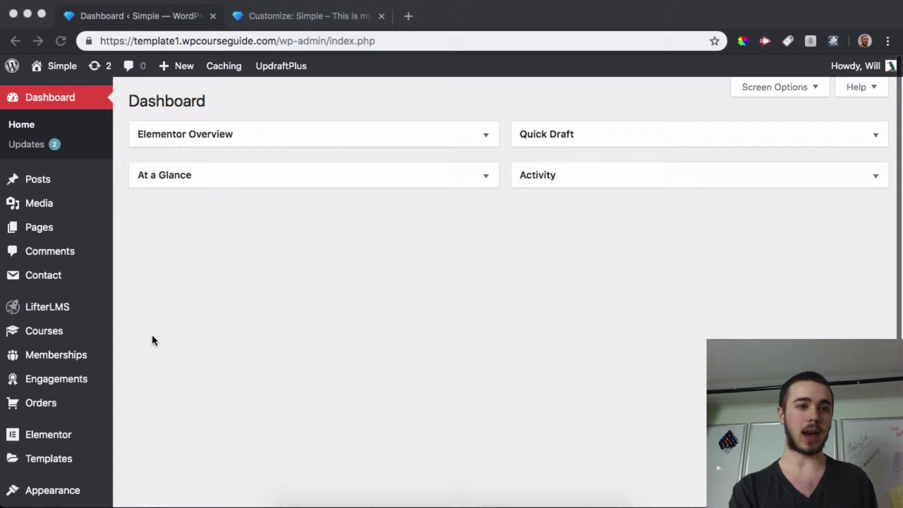
- Switch to the site Customizer, then go back to the admin Dashboard
{"action": "left_click", "coordinate": [236, 315]}
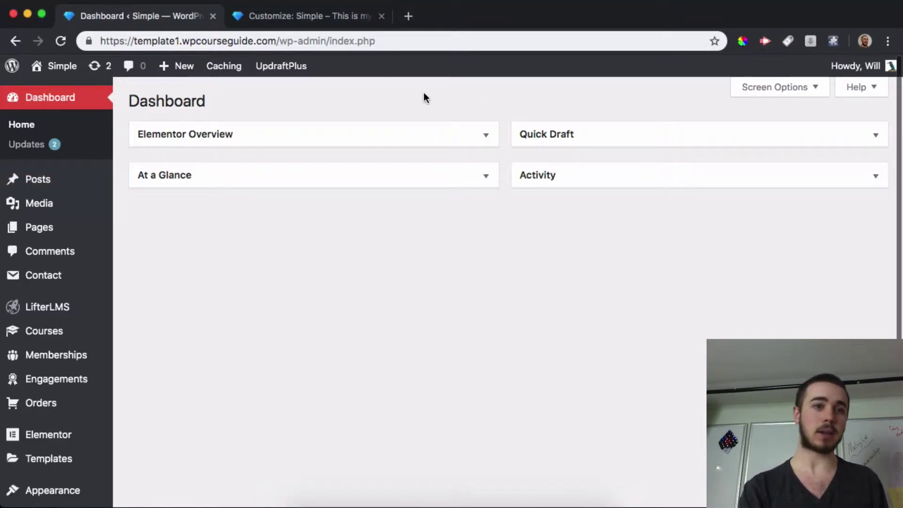
{"action": "left_click", "coordinate": [322, 18]}
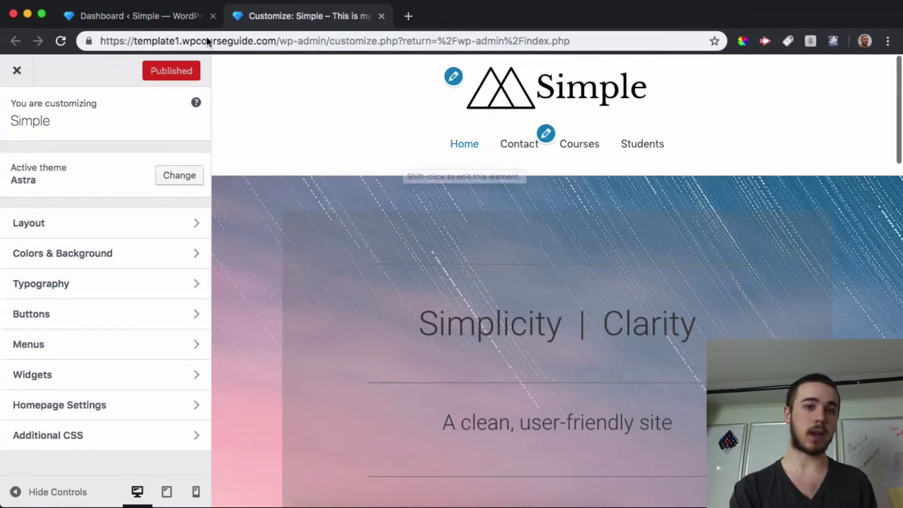
{"action": "left_click", "coordinate": [157, 15]}
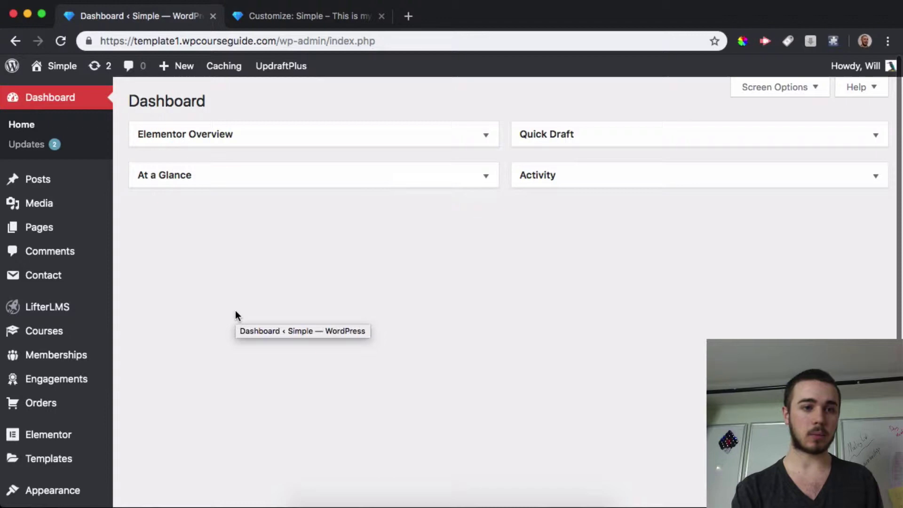
- Visit the Simple site's public front page, then return to the admin Dashboard
{"action": "scroll", "coordinate": [71, 379], "scroll_direction": "down", "scroll_amount": 5}
{"action": "mouse_move", "coordinate": [51, 376]}
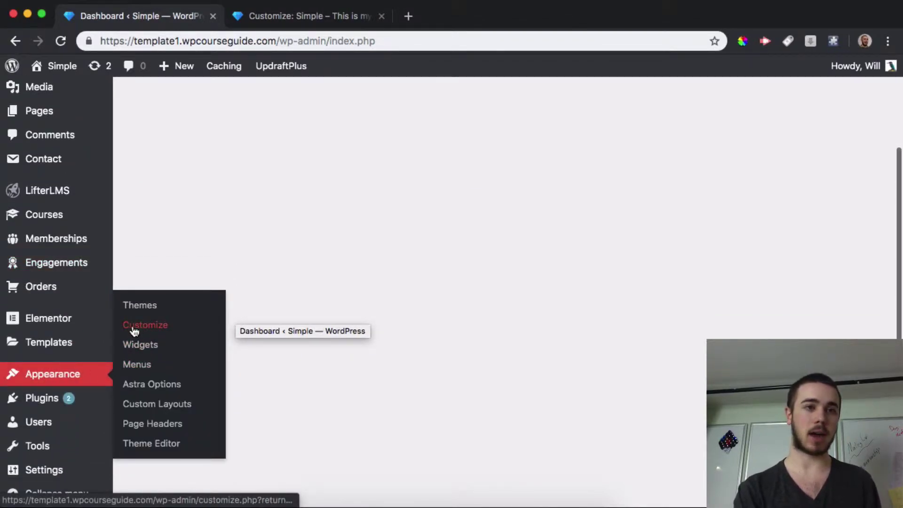
{"action": "left_click", "coordinate": [238, 67]}
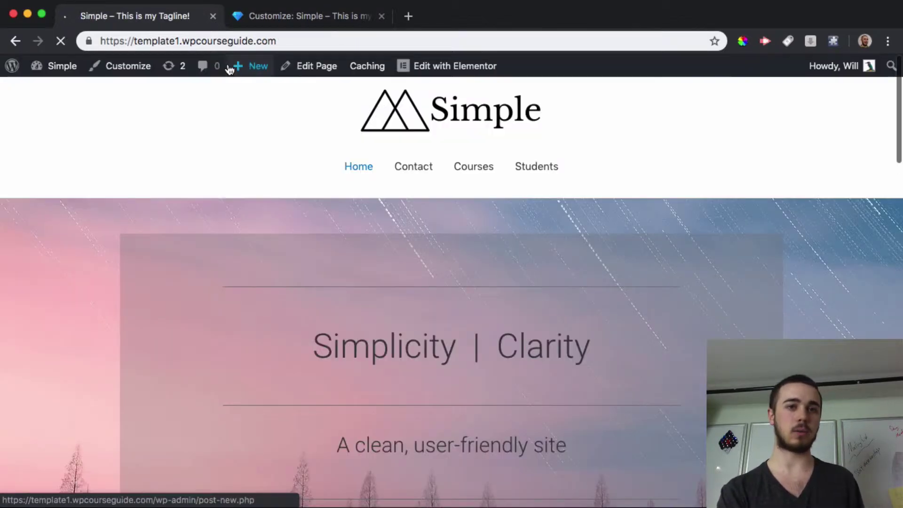
{"action": "mouse_move", "coordinate": [267, 83]}
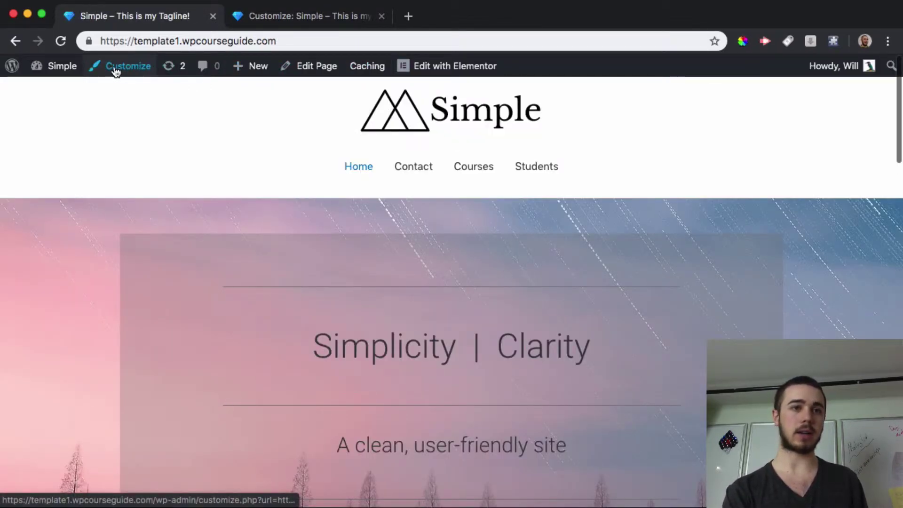
{"action": "left_click", "coordinate": [71, 67]}
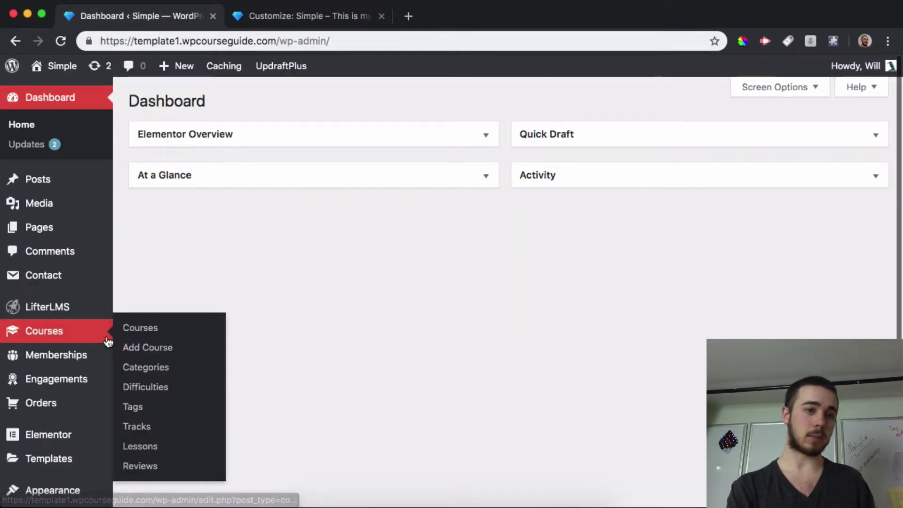
- From the Courses list, open the LifterLMS Quizzes Course's public page in a new tab
{"action": "left_click", "coordinate": [132, 332]}
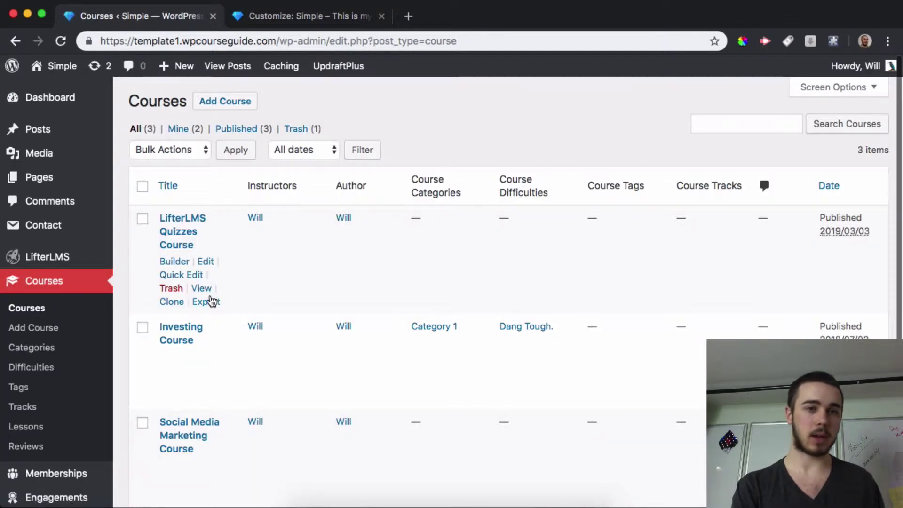
{"action": "right_click", "coordinate": [198, 288]}
{"action": "left_click", "coordinate": [221, 288]}
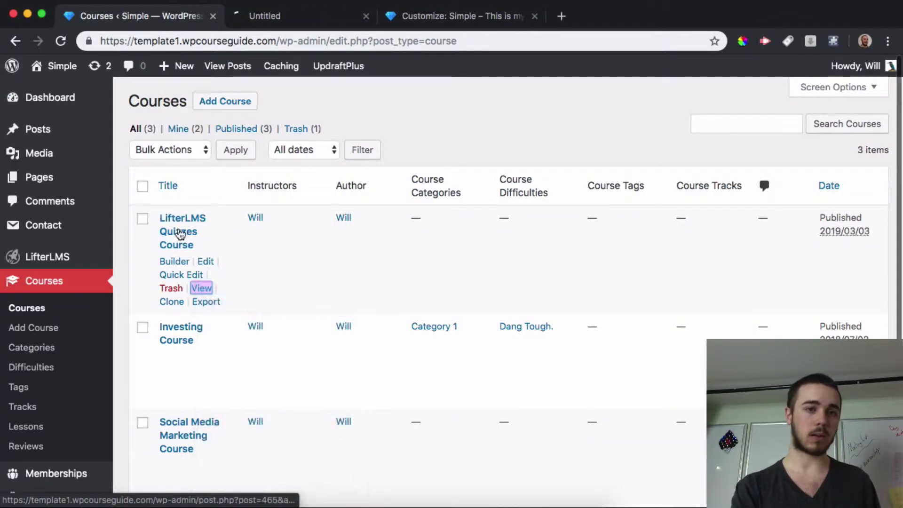
{"action": "left_click", "coordinate": [272, 19]}
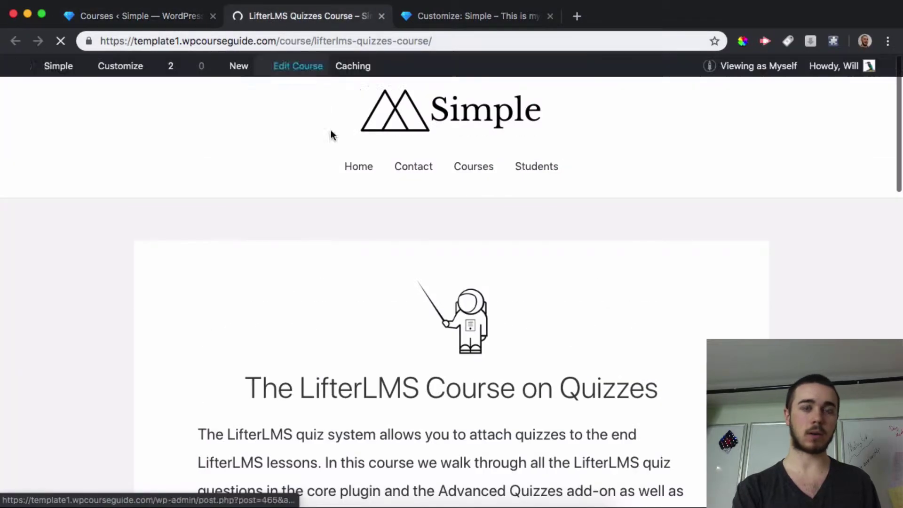
- Open the Quiz Settings lesson from the course syllabus, then return to the Customizer
{"action": "scroll", "coordinate": [329, 270], "scroll_direction": "down", "scroll_amount": 5}
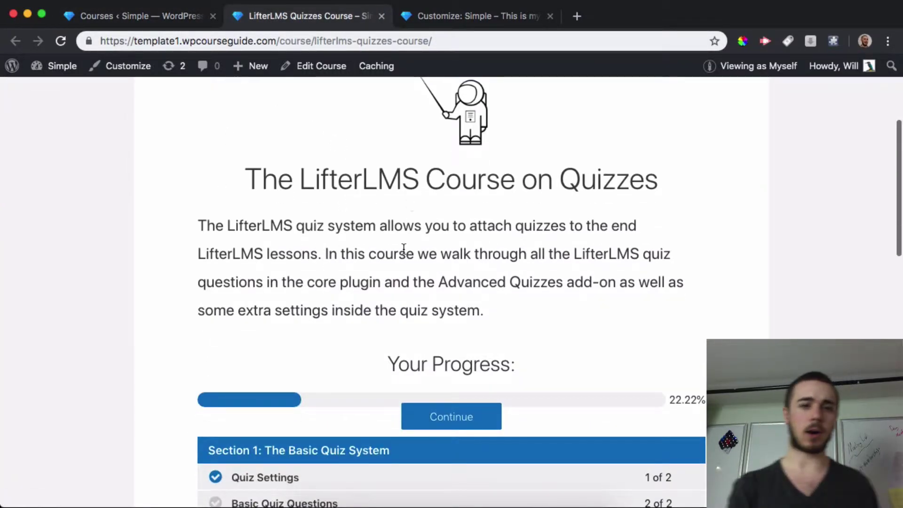
{"action": "scroll", "coordinate": [403, 249], "scroll_direction": "down", "scroll_amount": 2}
{"action": "scroll", "coordinate": [379, 245], "scroll_direction": "down", "scroll_amount": 3}
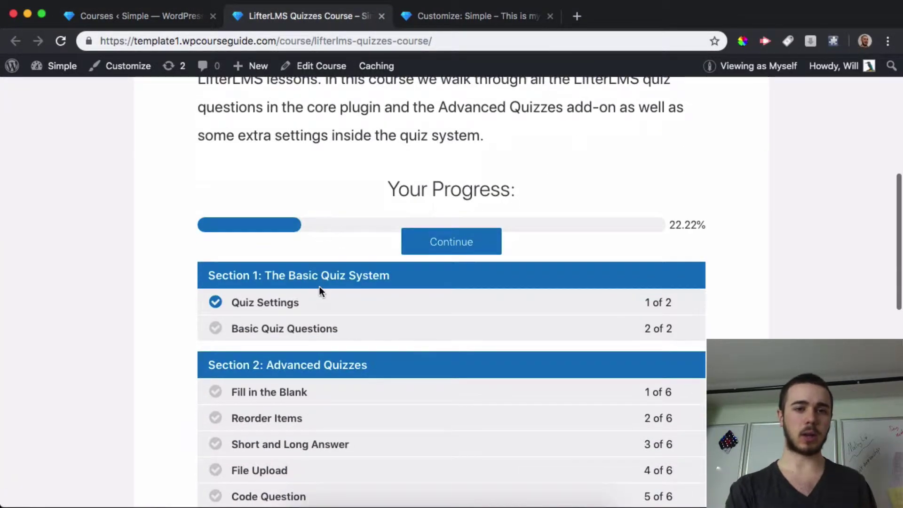
{"action": "left_click", "coordinate": [310, 302]}
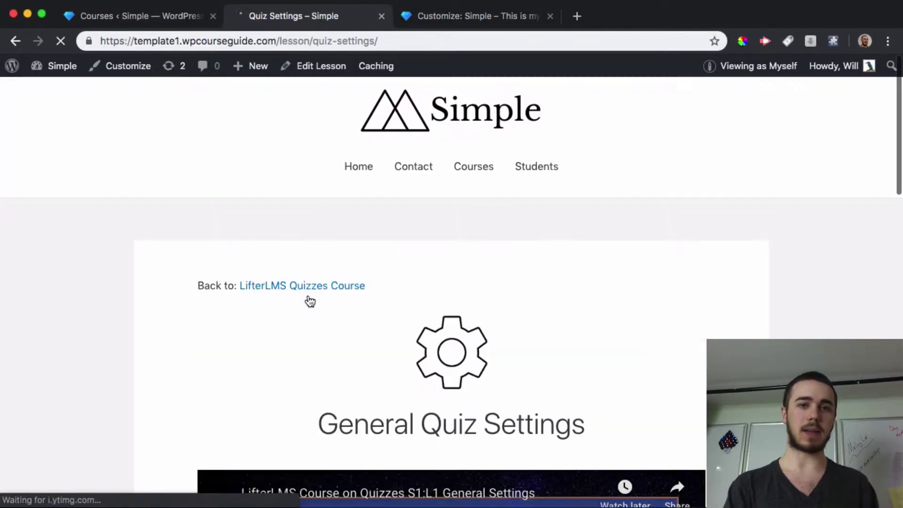
{"action": "scroll", "coordinate": [264, 221], "scroll_direction": "down", "scroll_amount": 5}
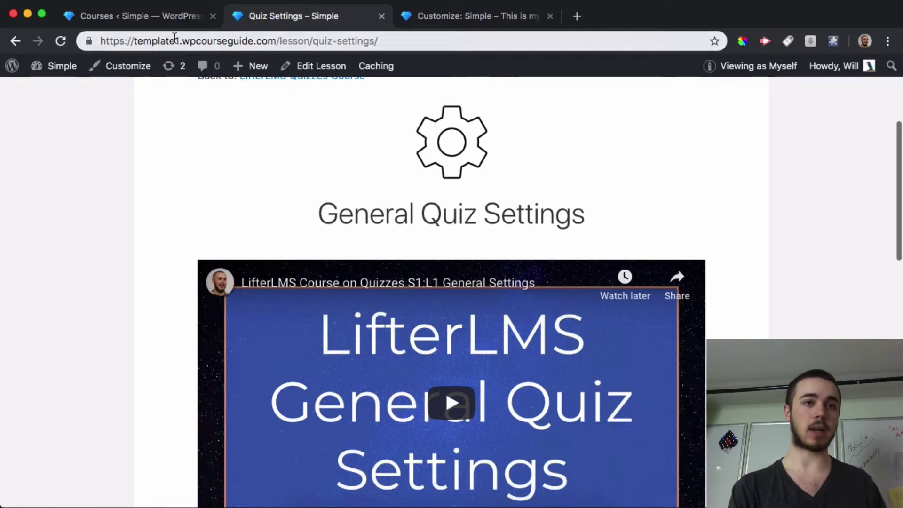
{"action": "scroll", "coordinate": [283, 146], "scroll_direction": "up", "scroll_amount": 2}
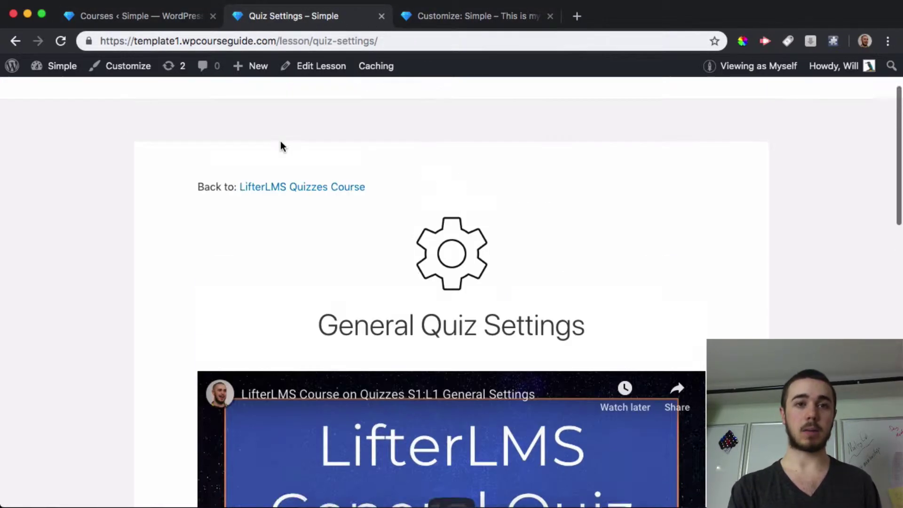
{"action": "scroll", "coordinate": [282, 146], "scroll_direction": "up", "scroll_amount": 2}
{"action": "left_click", "coordinate": [420, 17]}
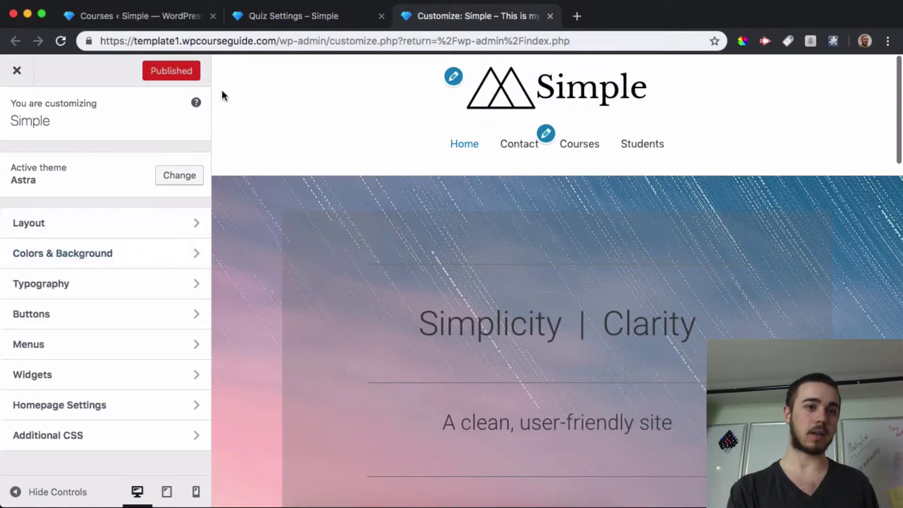
- Under Layout > Sidebar, keep LifterLMS pages at No Sidebar, set Course/Lesson to Right Sidebar, and publish
{"action": "left_click", "coordinate": [84, 215]}
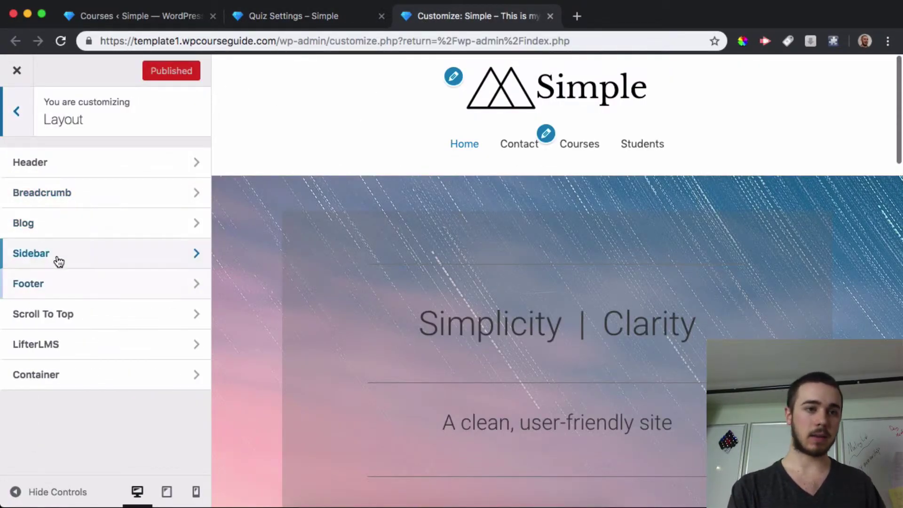
{"action": "left_click", "coordinate": [56, 257]}
{"action": "scroll", "coordinate": [51, 167], "scroll_direction": "down", "scroll_amount": 3}
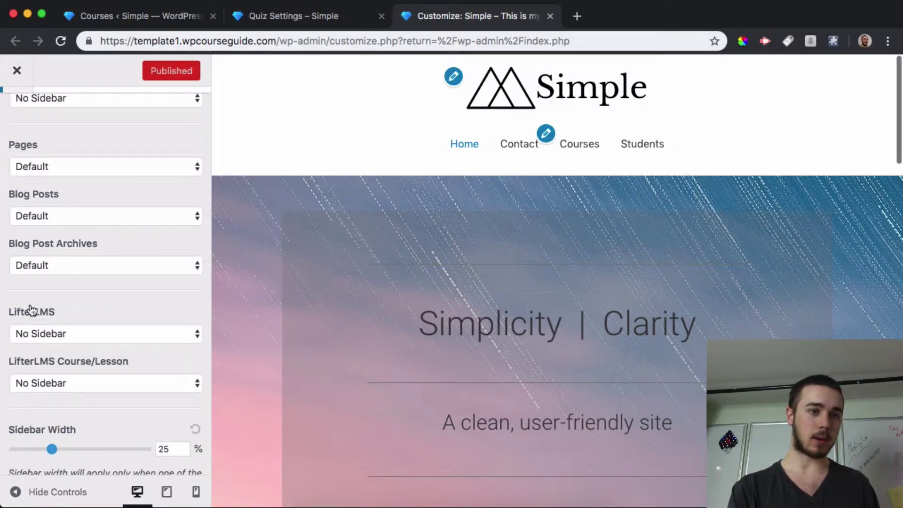
{"action": "left_click", "coordinate": [39, 333]}
{"action": "left_click", "coordinate": [73, 303]}
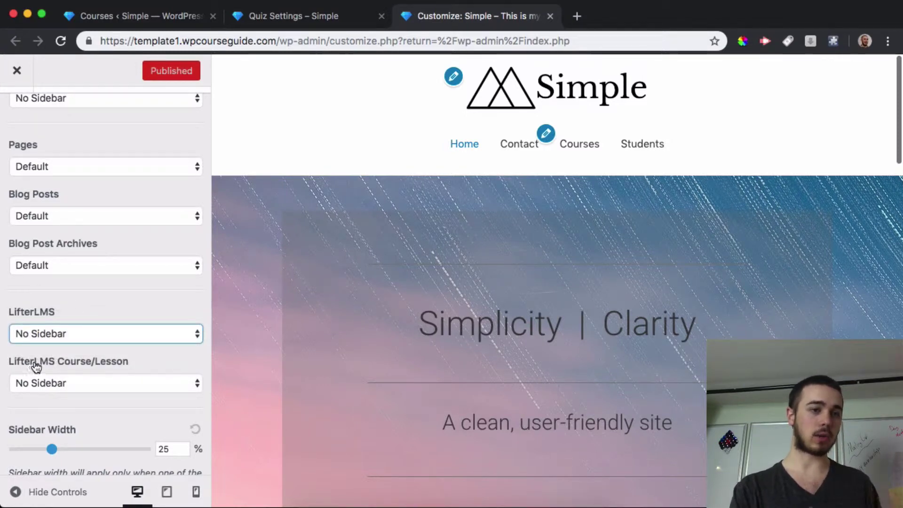
{"action": "left_click", "coordinate": [52, 376]}
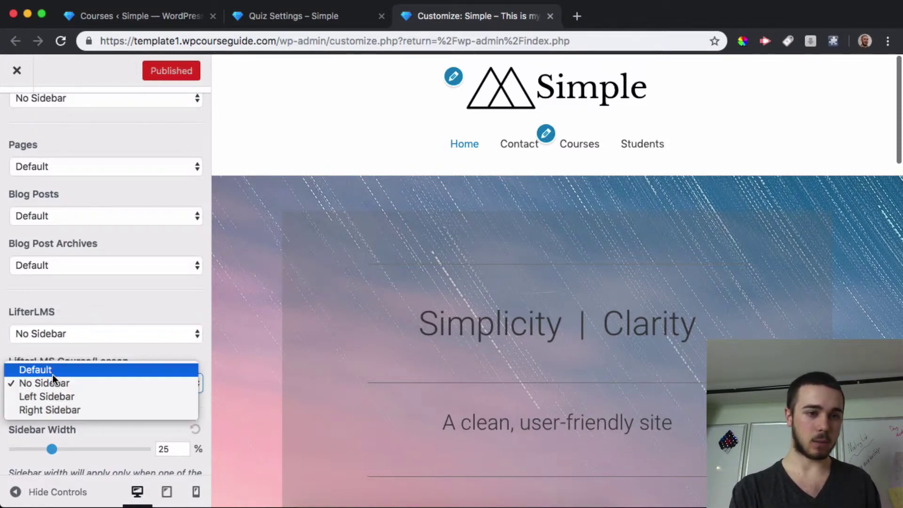
{"action": "left_click", "coordinate": [60, 410]}
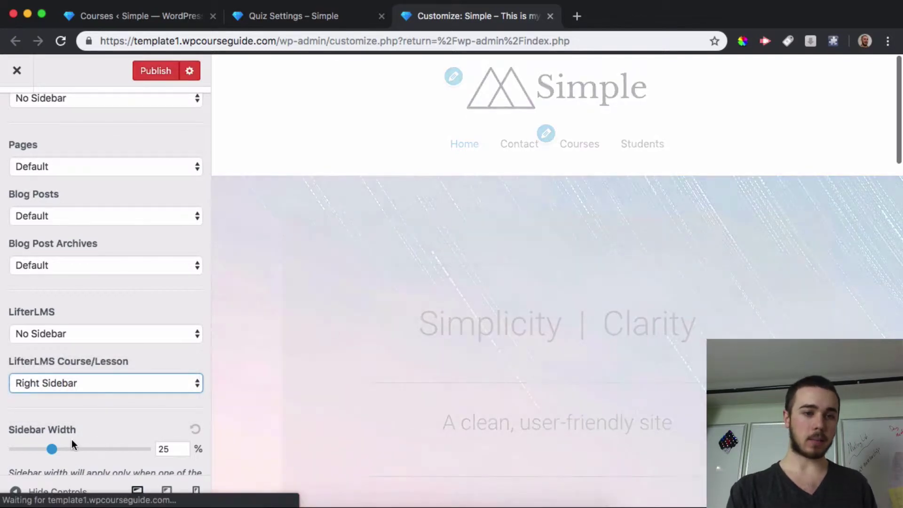
{"action": "scroll", "coordinate": [49, 450], "scroll_direction": "down", "scroll_amount": 4}
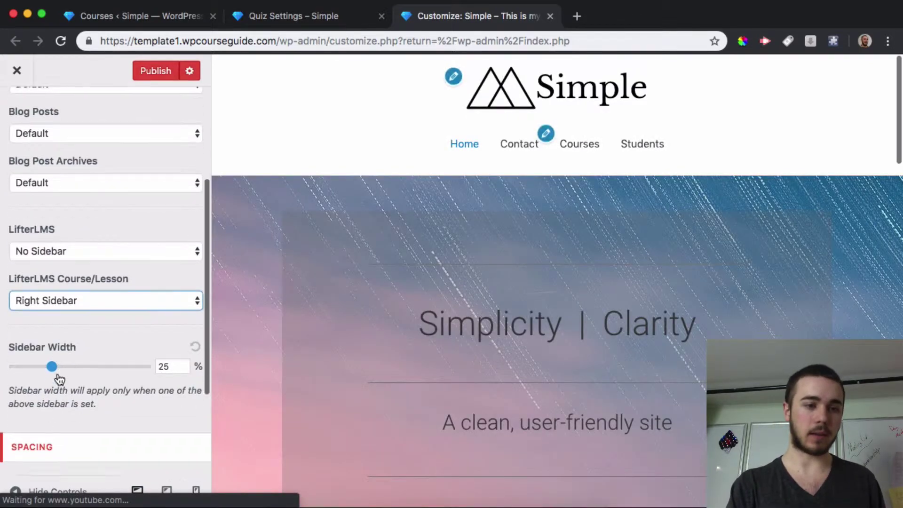
{"action": "left_click", "coordinate": [156, 72]}
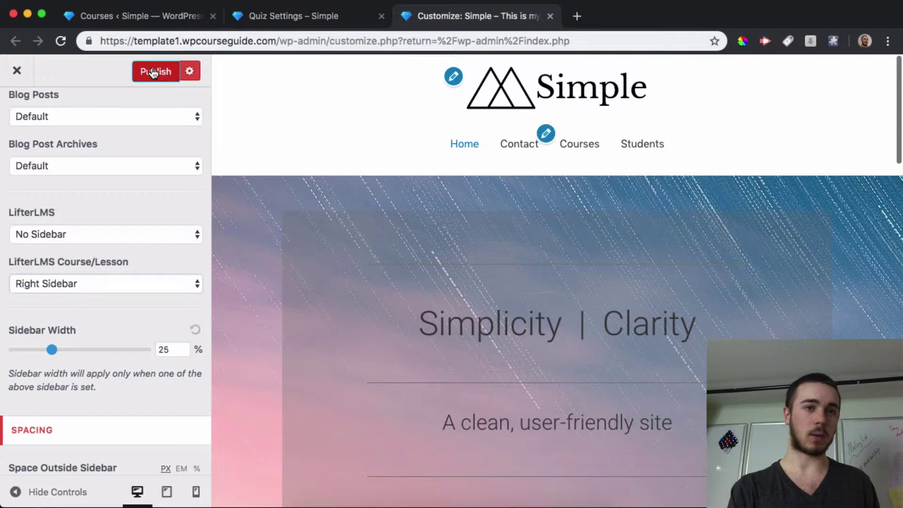
- Reload the Quiz Settings lesson to see its right sidebar with 22.22% course progress
{"action": "left_click", "coordinate": [258, 16]}
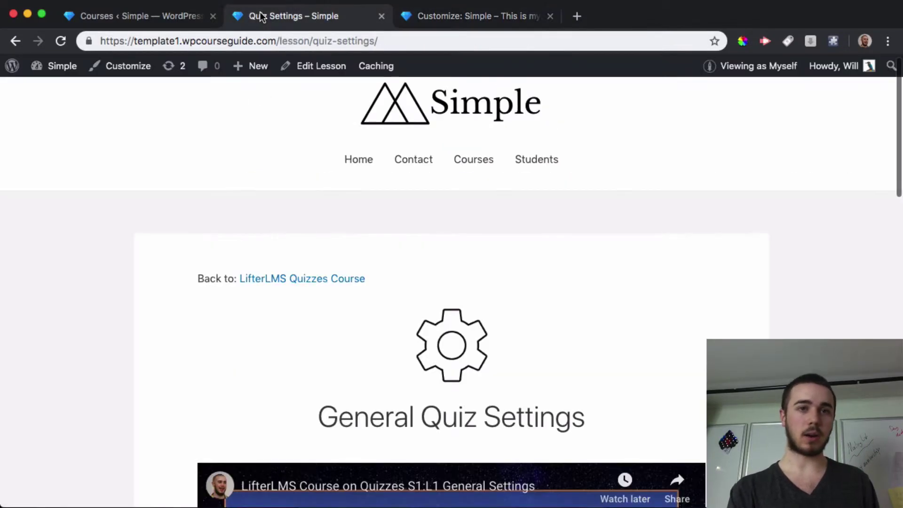
{"action": "left_click", "coordinate": [61, 41]}
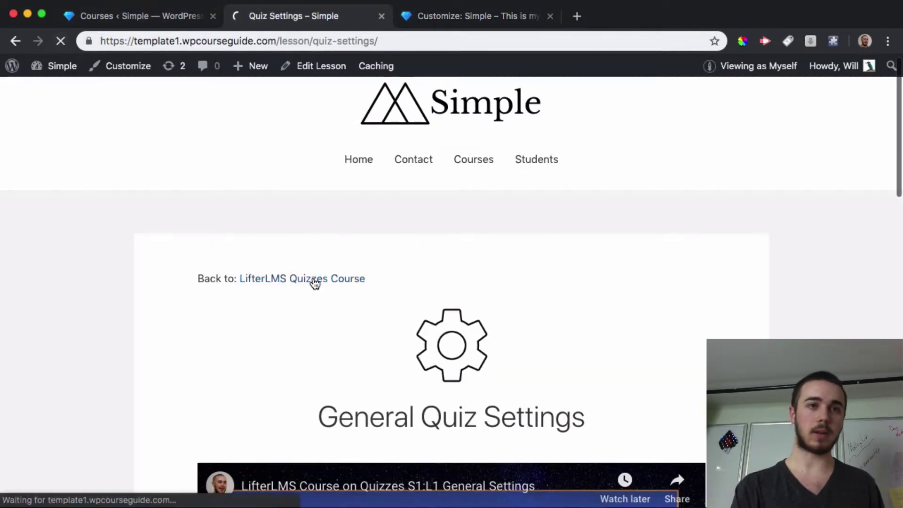
{"action": "scroll", "coordinate": [589, 268], "scroll_direction": "down", "scroll_amount": 3}
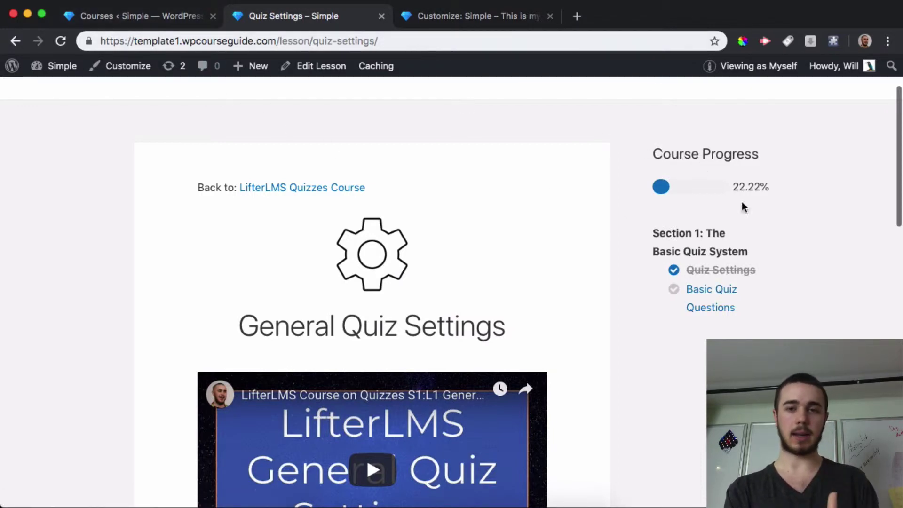
- Go back to the admin Courses list and scroll through it
{"action": "left_click", "coordinate": [157, 19]}
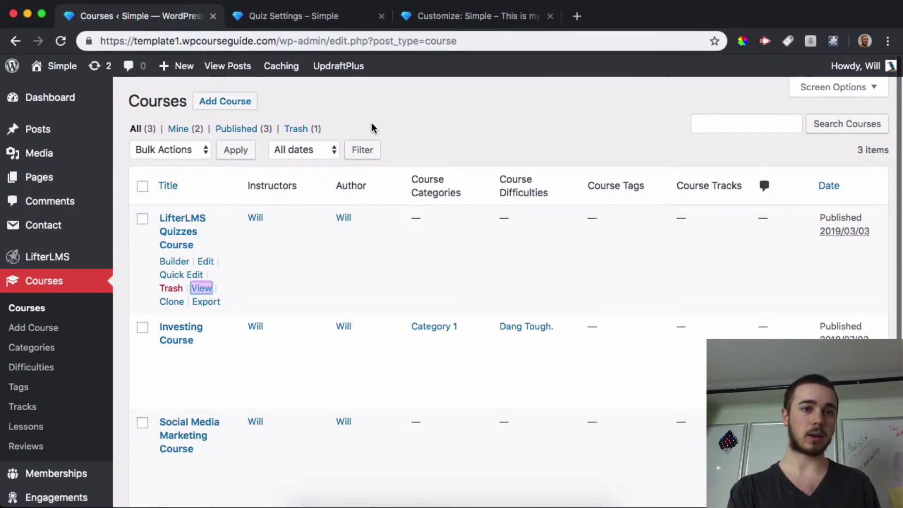
{"action": "scroll", "coordinate": [78, 256], "scroll_direction": "down", "scroll_amount": 1}
{"action": "mouse_move", "coordinate": [78, 256]}
{"action": "scroll", "coordinate": [78, 256], "scroll_direction": "down", "scroll_amount": 5}
{"action": "mouse_move", "coordinate": [74, 337]}
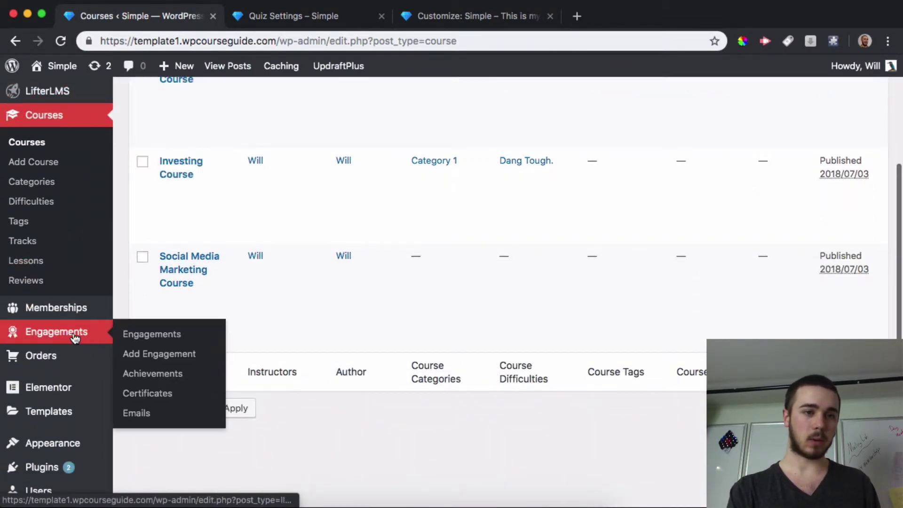
{"action": "scroll", "coordinate": [75, 338], "scroll_direction": "down", "scroll_amount": 2}
- In Appearance > Widgets, expand the Lesson Sidebar and inspect the Text widget's course outline shortcode
{"action": "mouse_move", "coordinate": [56, 367]}
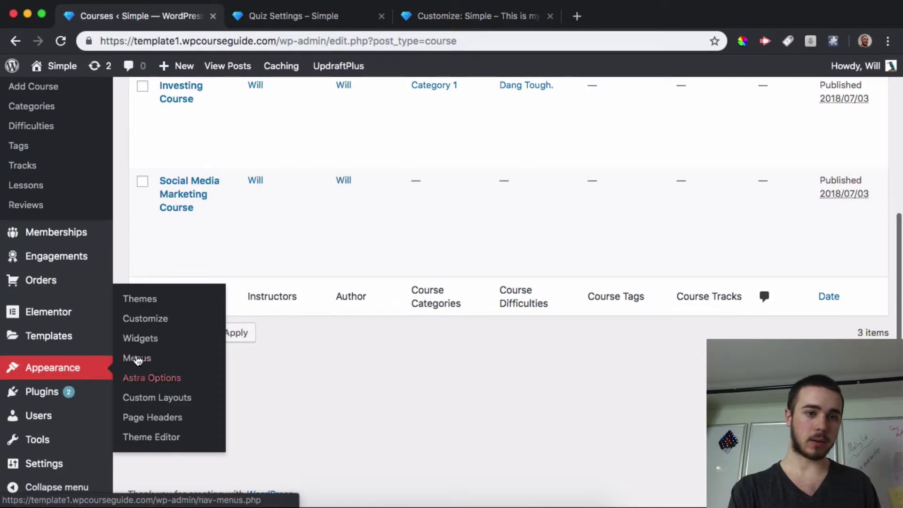
{"action": "left_click", "coordinate": [139, 344]}
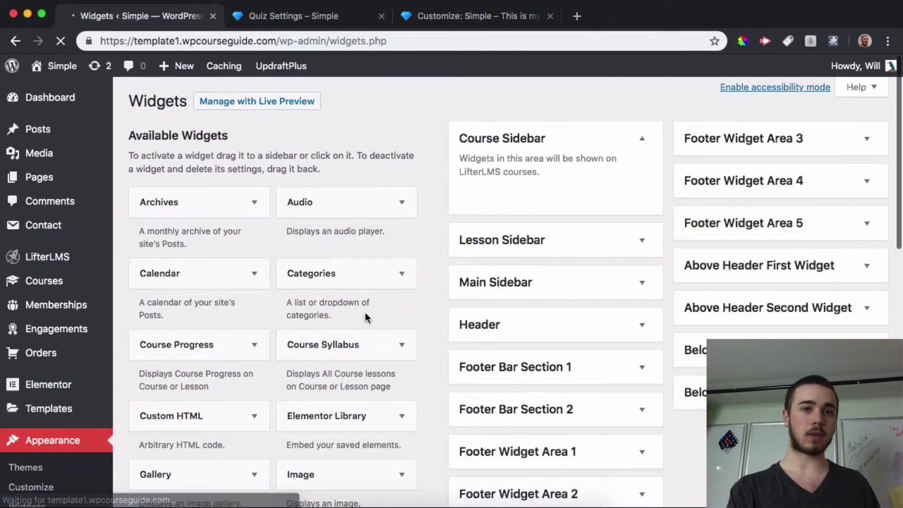
{"action": "left_click", "coordinate": [592, 240]}
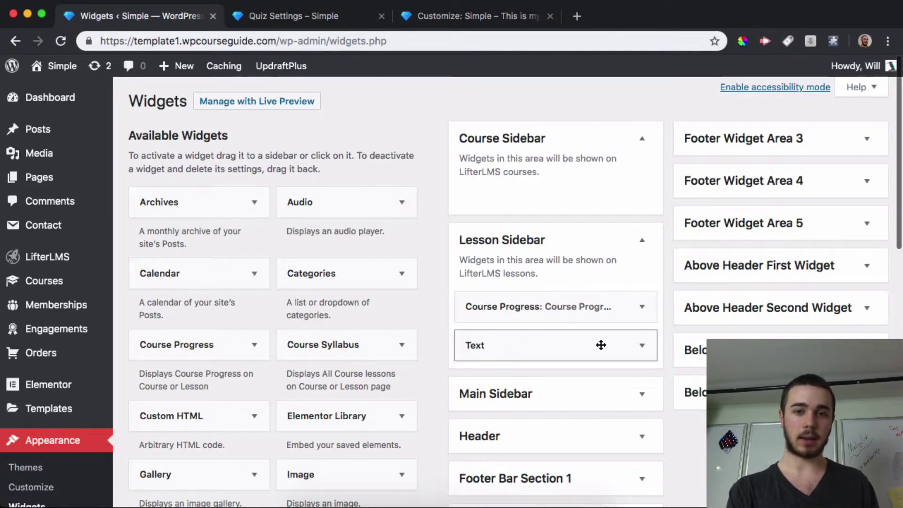
{"action": "left_click", "coordinate": [642, 346]}
{"action": "scroll", "coordinate": [637, 348], "scroll_direction": "down", "scroll_amount": 5}
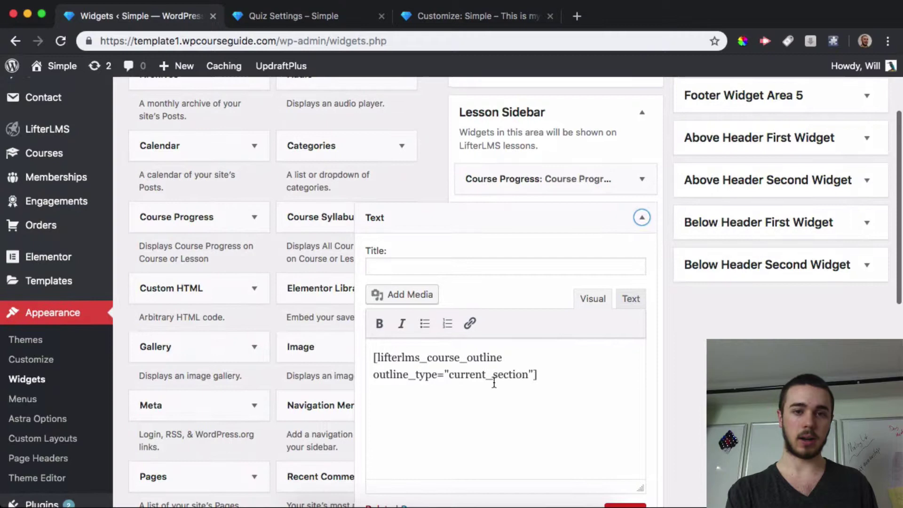
{"action": "left_click", "coordinate": [641, 218]}
{"action": "scroll", "coordinate": [287, 215], "scroll_direction": "down", "scroll_amount": 3}
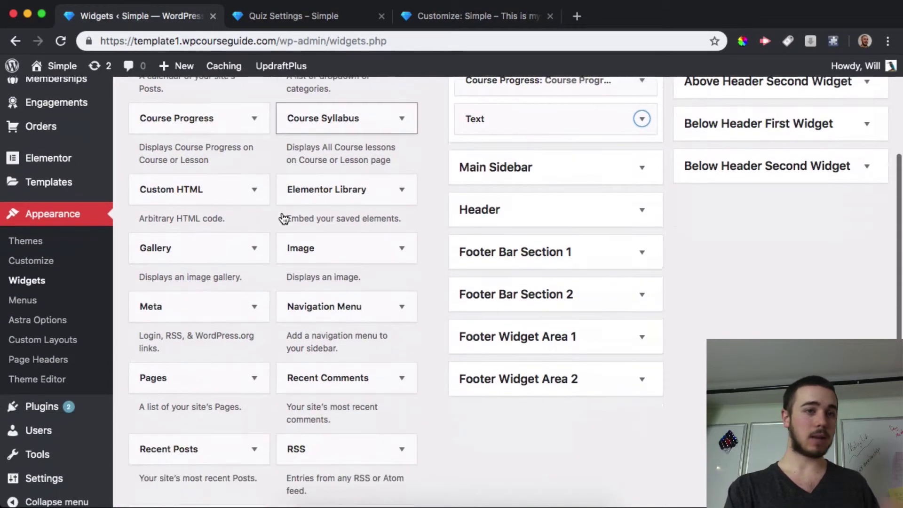
{"action": "scroll", "coordinate": [278, 214], "scroll_direction": "up", "scroll_amount": 5}
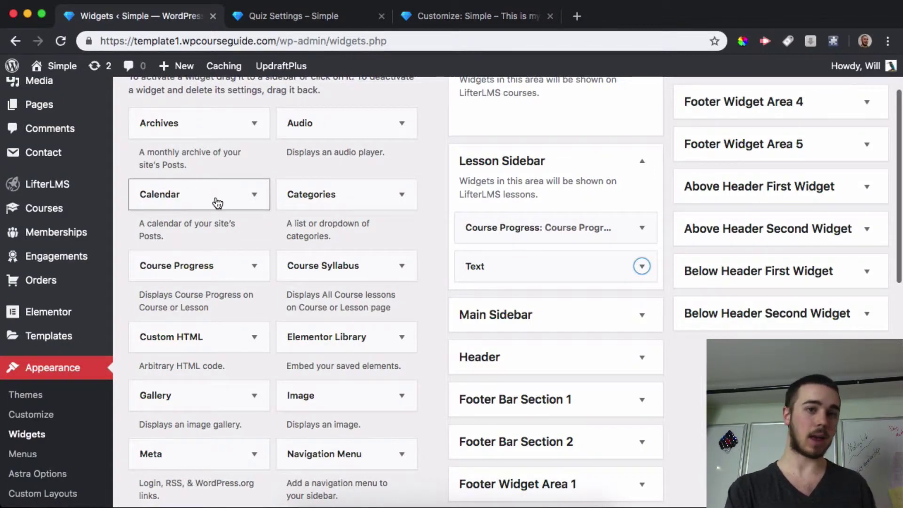
{"action": "scroll", "coordinate": [313, 207], "scroll_direction": "down", "scroll_amount": 3}
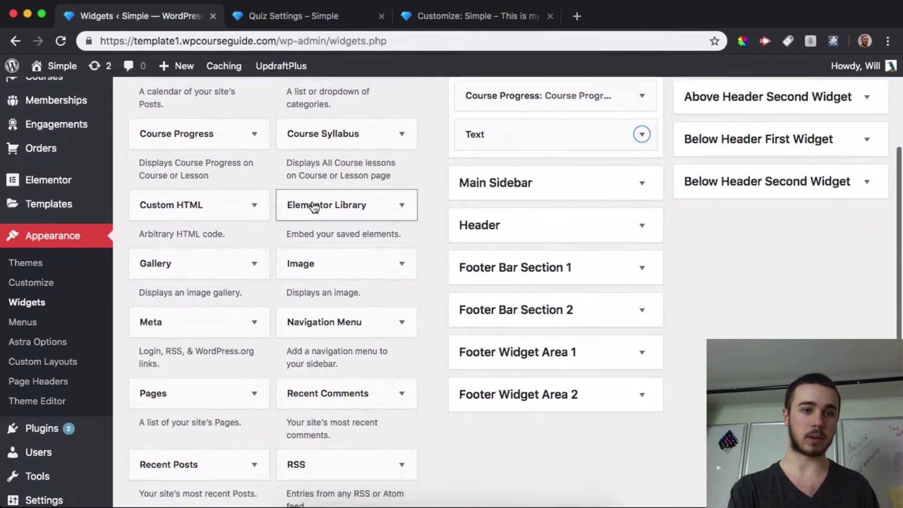
{"action": "scroll", "coordinate": [312, 201], "scroll_direction": "up", "scroll_amount": 2}
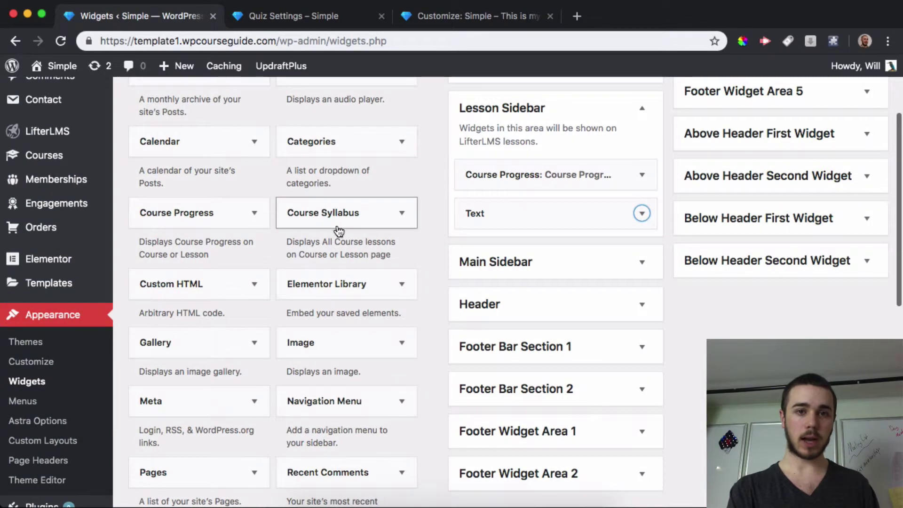
- Add a Course Syllabus widget below Course Progress in the Lesson Sidebar, titled 'This is my title'
{"action": "left_click_drag", "start_coordinate": [350, 226], "coordinate": [503, 210]}
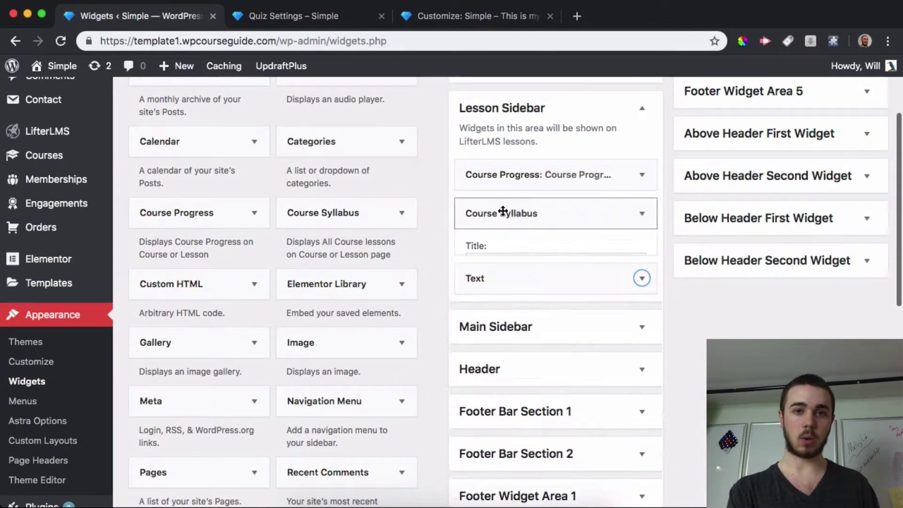
{"action": "left_click", "coordinate": [519, 264]}
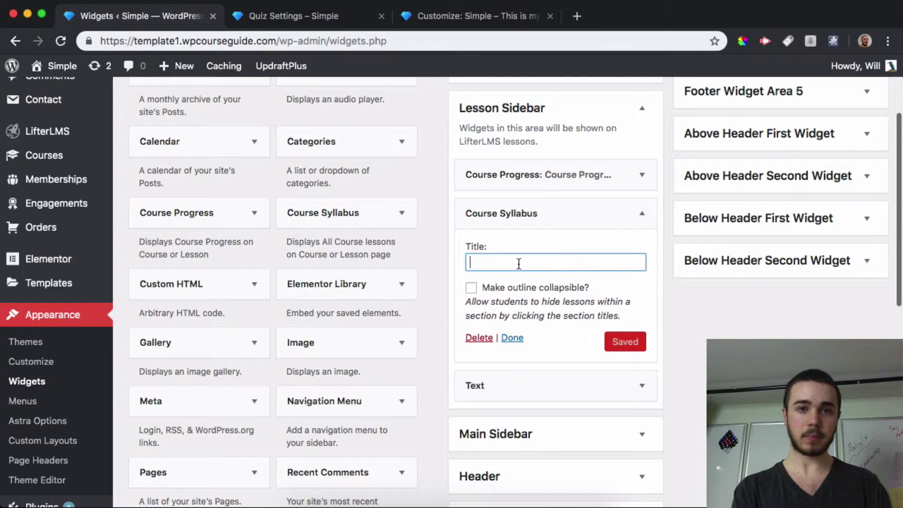
{"action": "type", "text": "This is my title"}
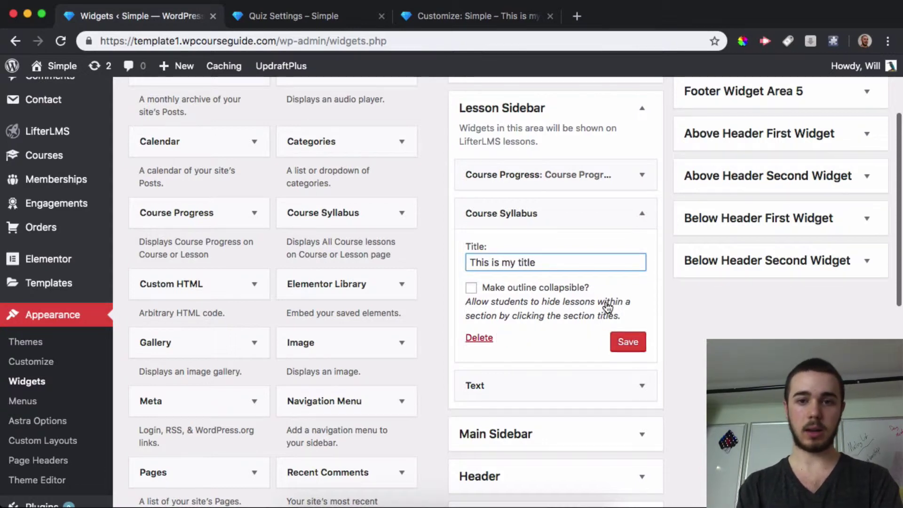
- Delete the Text widget from the Lesson Sidebar and save the Course Syllabus widget
{"action": "left_click", "coordinate": [642, 386]}
{"action": "scroll", "coordinate": [646, 389], "scroll_direction": "down", "scroll_amount": 5}
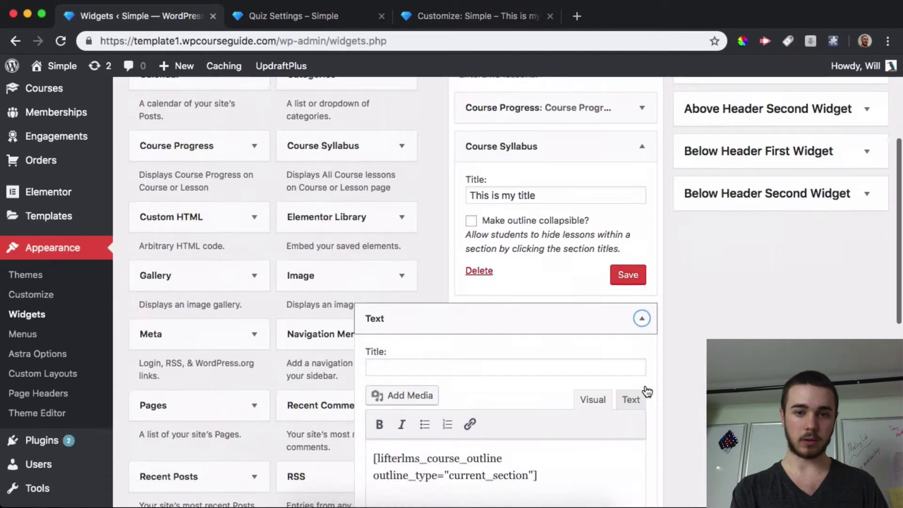
{"action": "left_click", "coordinate": [378, 457]}
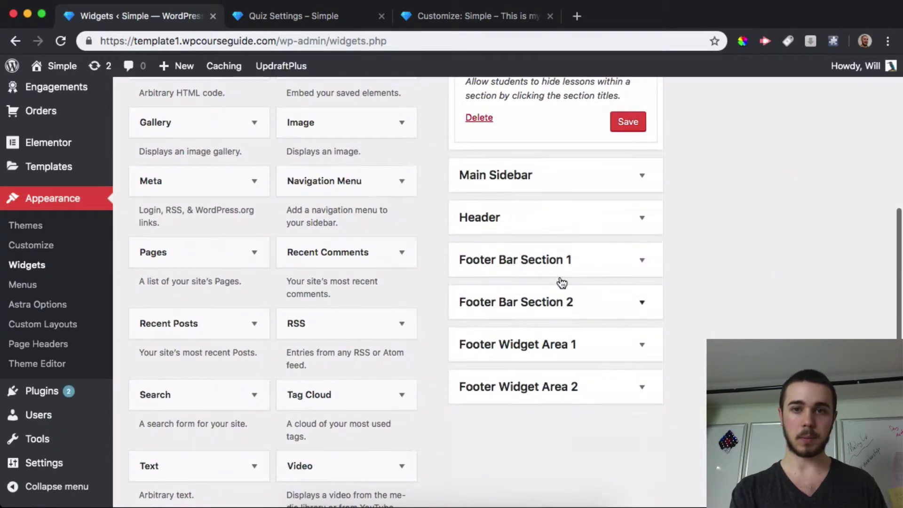
{"action": "scroll", "coordinate": [603, 156], "scroll_direction": "up", "scroll_amount": 4}
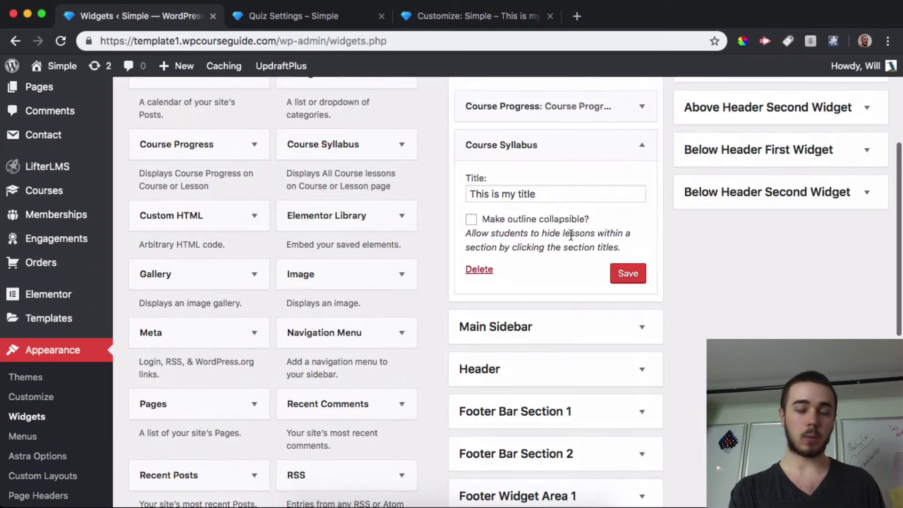
{"action": "left_click", "coordinate": [629, 277]}
- Reload the Quiz Settings lesson and check the sidebar shows Course Progress and the 'This is my title' syllabus
{"action": "left_click", "coordinate": [451, 19]}
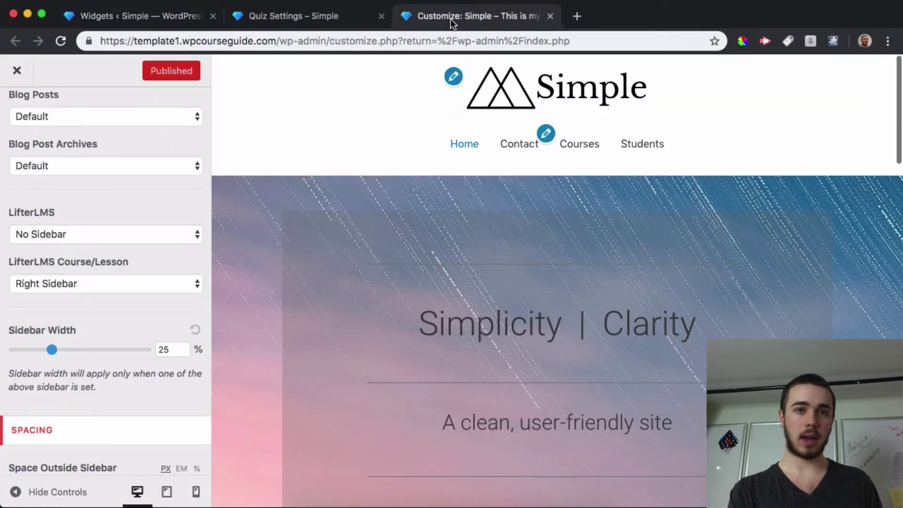
{"action": "left_click", "coordinate": [282, 12]}
{"action": "left_click", "coordinate": [60, 42]}
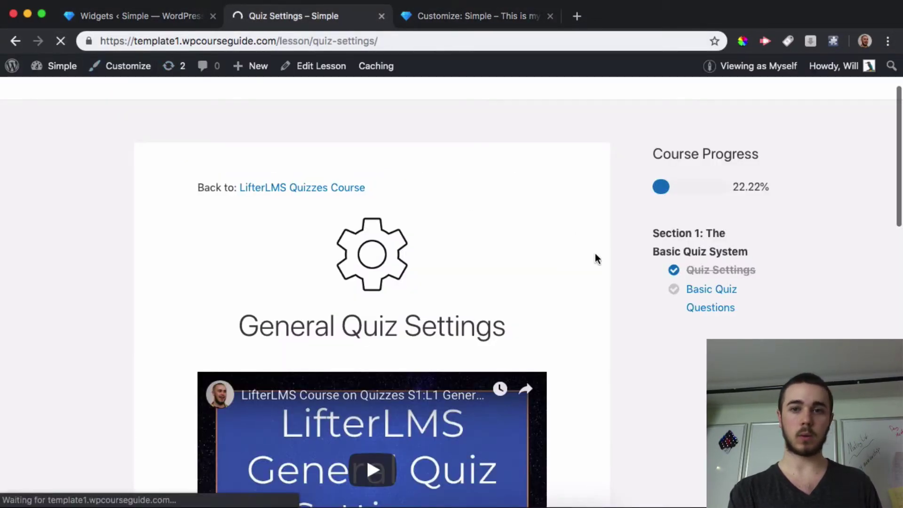
{"action": "scroll", "coordinate": [710, 273], "scroll_direction": "down", "scroll_amount": 3}
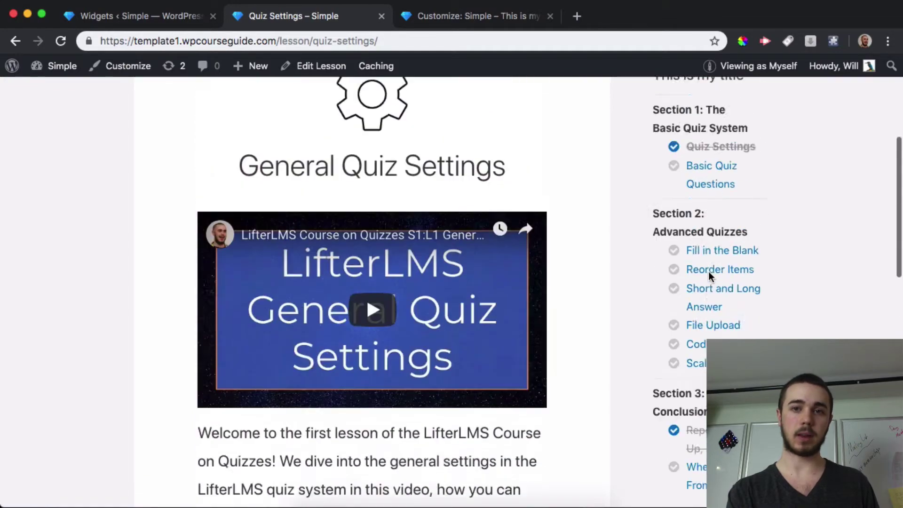
{"action": "scroll", "coordinate": [675, 215], "scroll_direction": "up", "scroll_amount": 3}
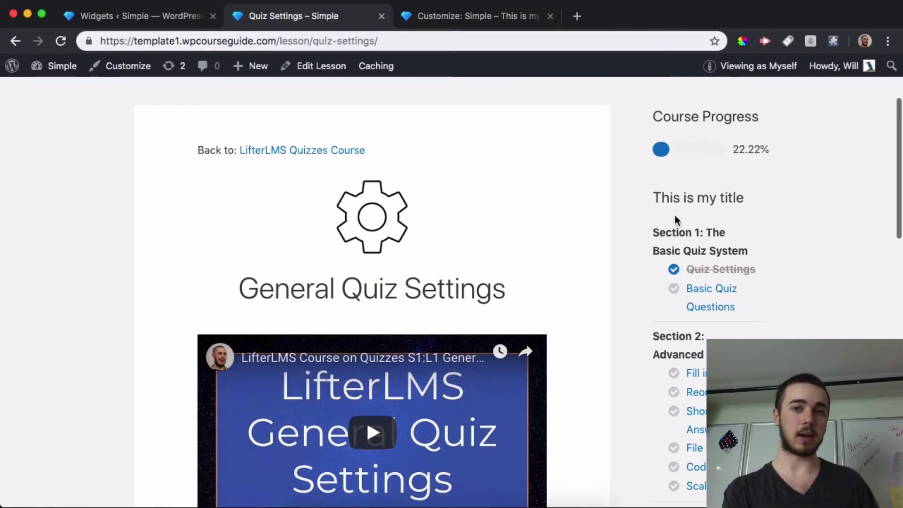
- Back on the Widgets screen, tick 'Make outline collapsible?' on the Course Syllabus widget
{"action": "left_click", "coordinate": [167, 19]}
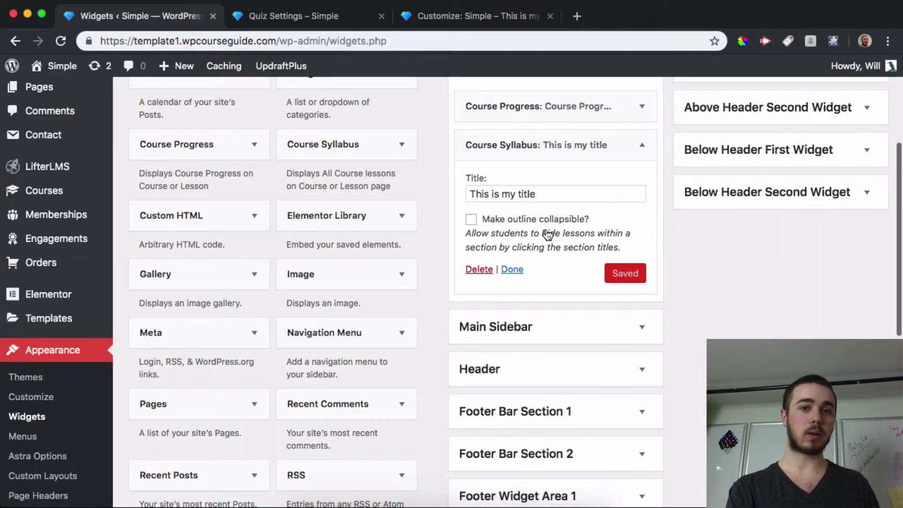
{"action": "scroll", "coordinate": [544, 231], "scroll_direction": "up", "scroll_amount": 1}
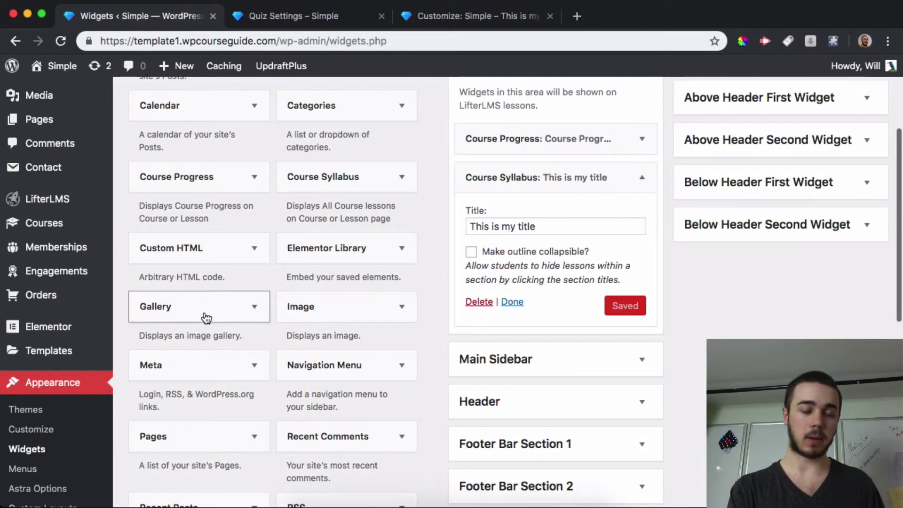
{"action": "scroll", "coordinate": [364, 369], "scroll_direction": "down", "scroll_amount": 3}
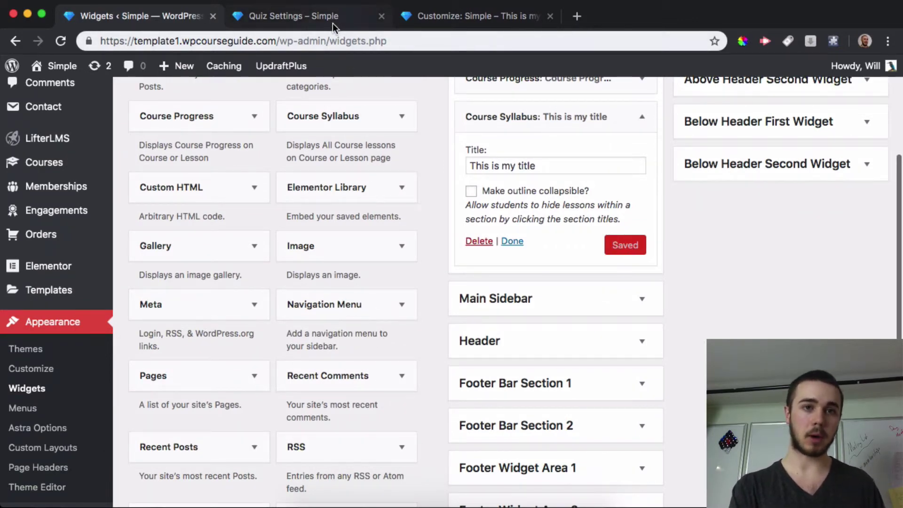
{"action": "scroll", "coordinate": [370, 237], "scroll_direction": "down", "scroll_amount": 4}
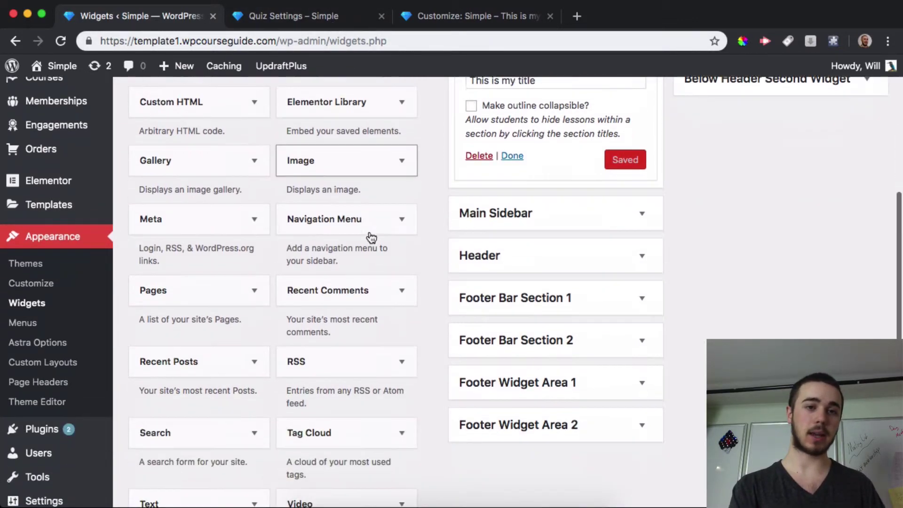
{"action": "scroll", "coordinate": [371, 237], "scroll_direction": "down", "scroll_amount": 3}
{"action": "scroll", "coordinate": [439, 224], "scroll_direction": "up", "scroll_amount": 7}
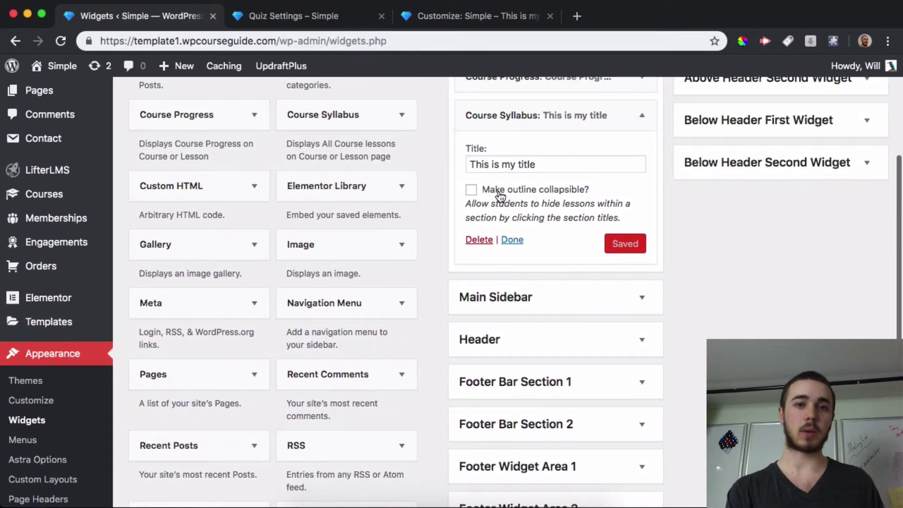
{"action": "left_click", "coordinate": [495, 190]}
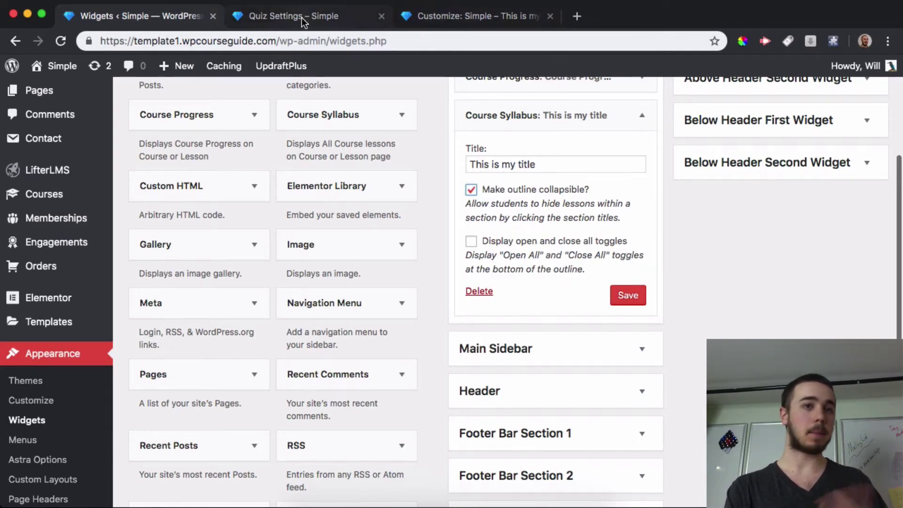
{"action": "scroll", "coordinate": [332, 184], "scroll_direction": "down", "scroll_amount": 5}
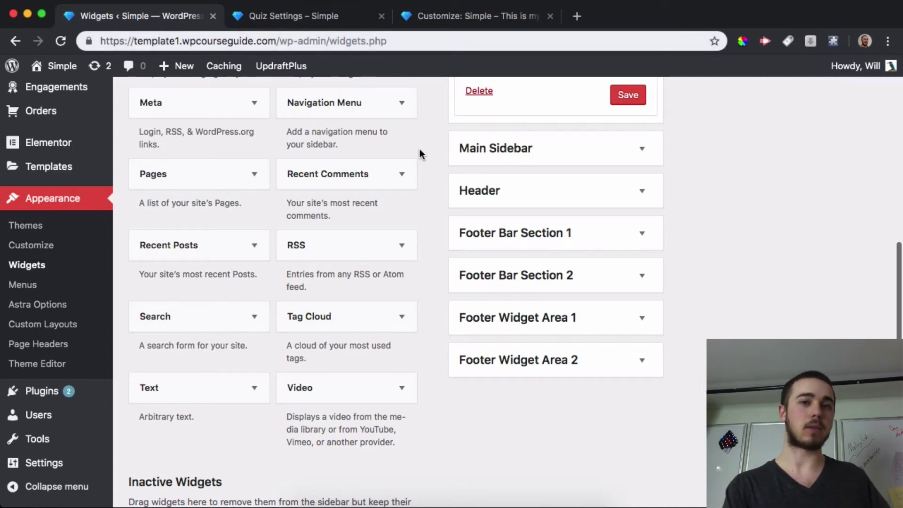
{"action": "scroll", "coordinate": [431, 160], "scroll_direction": "down", "scroll_amount": 2}
{"action": "scroll", "coordinate": [431, 159], "scroll_direction": "down", "scroll_amount": 1}
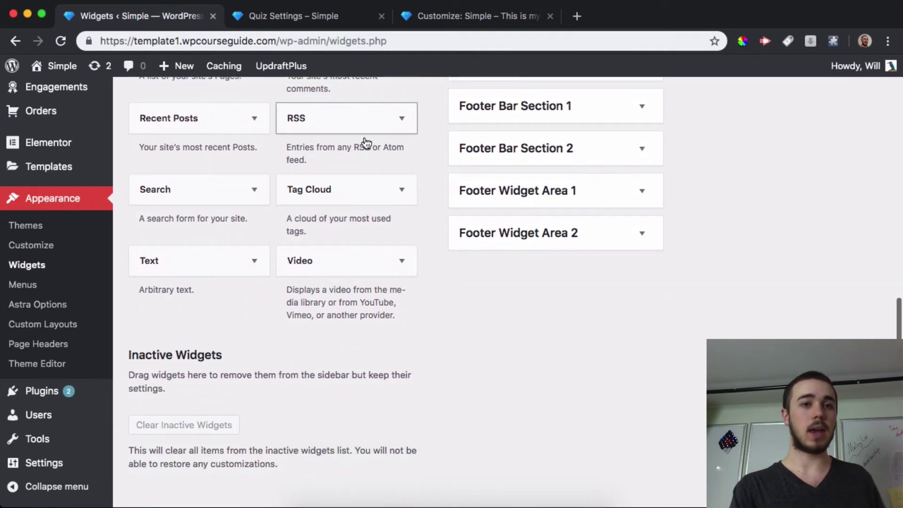